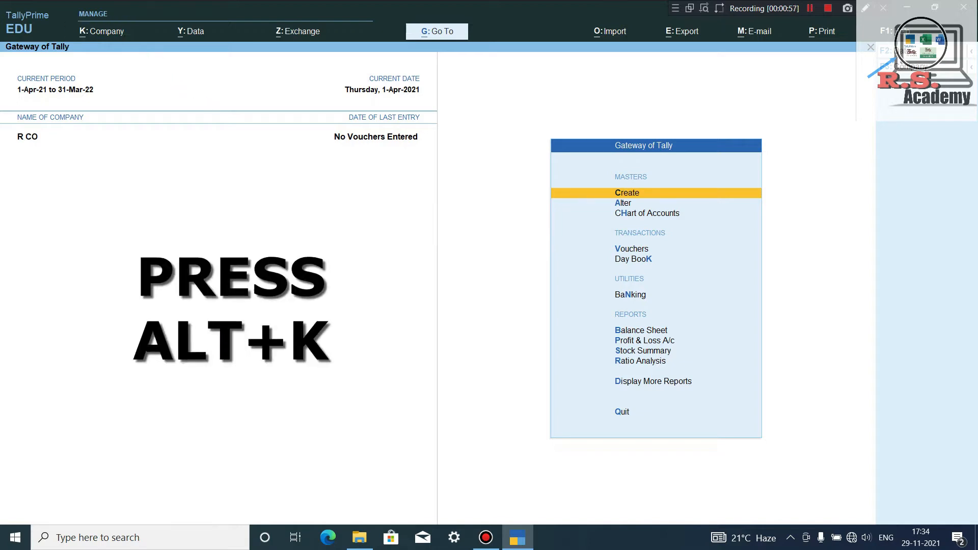
Open the Company menu from the Gateway of Tally with Alt+K.
key(alt+k)
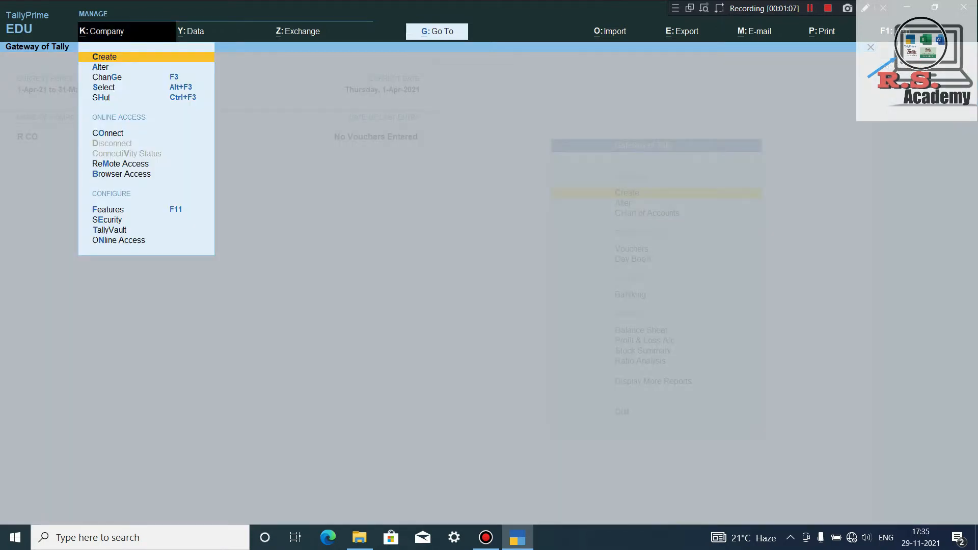
Choose Create to open the Company Creation form.
key(Return)
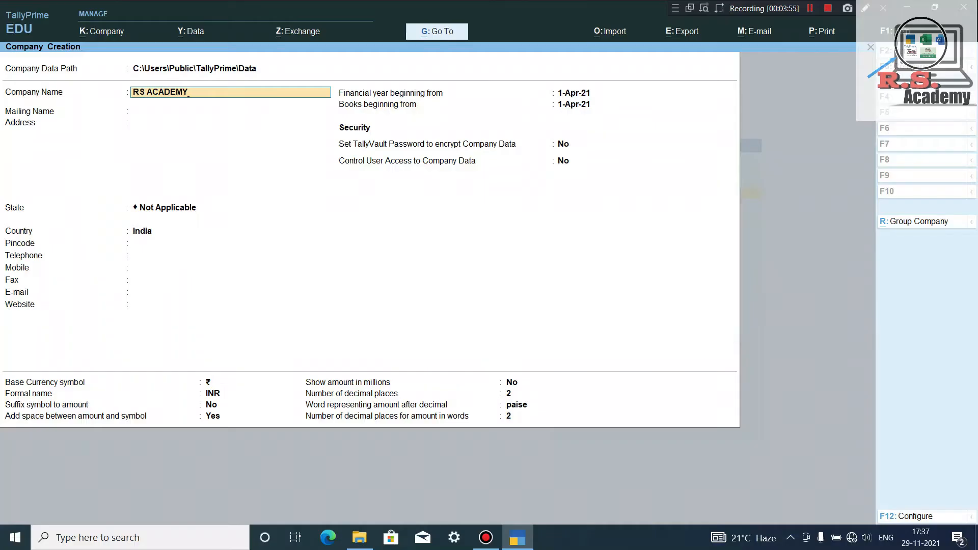
Accept RS ACADEMY as the company name, carrying it into Mailing Name.
key(Return)
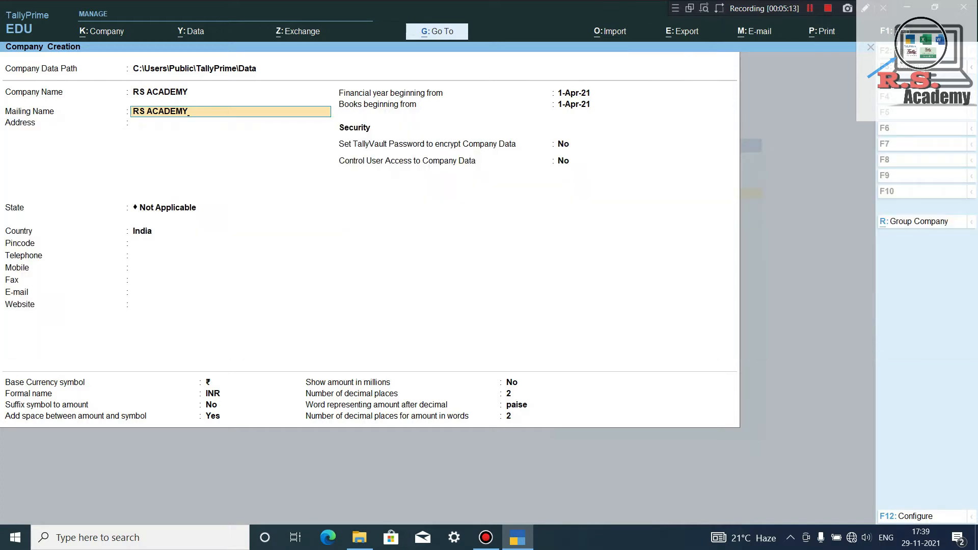
Complete the mailing name as RS ACADEMY PVT LTD, with address, state West Bengal and pincode.
text(PVT )
text(LT)
text(D)
key(Return)
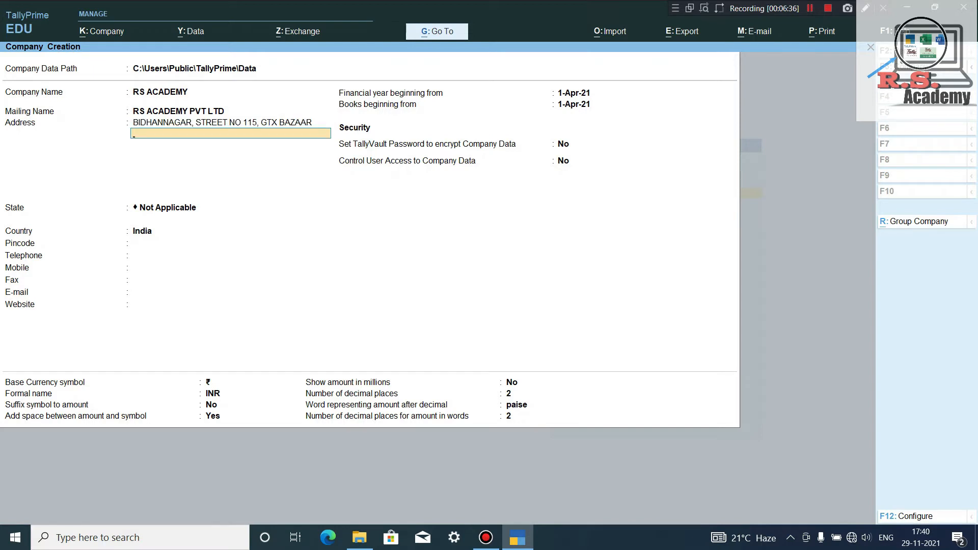
key(Return)
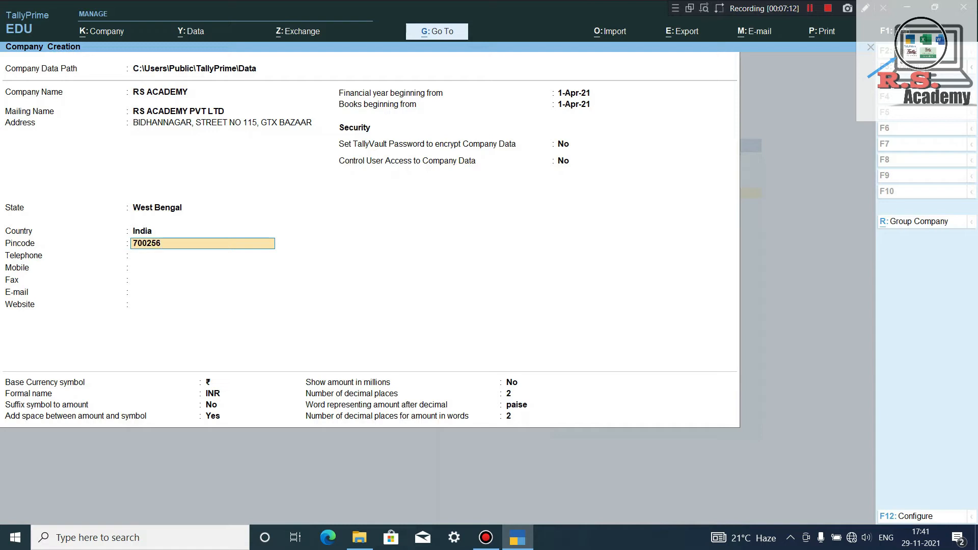
key(Return)
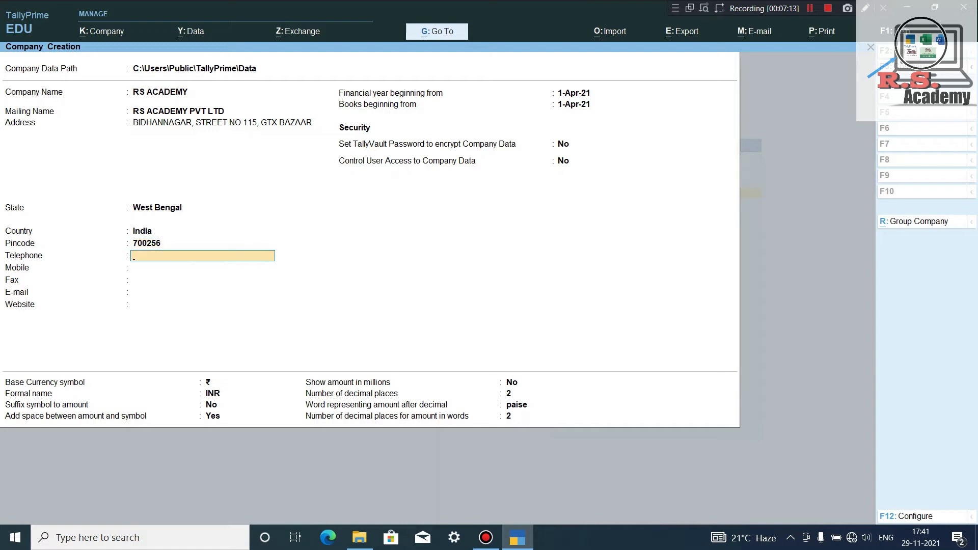
Enter the company's mobile number, leaving telephone, fax, e-mail and website blank.
key(Return)
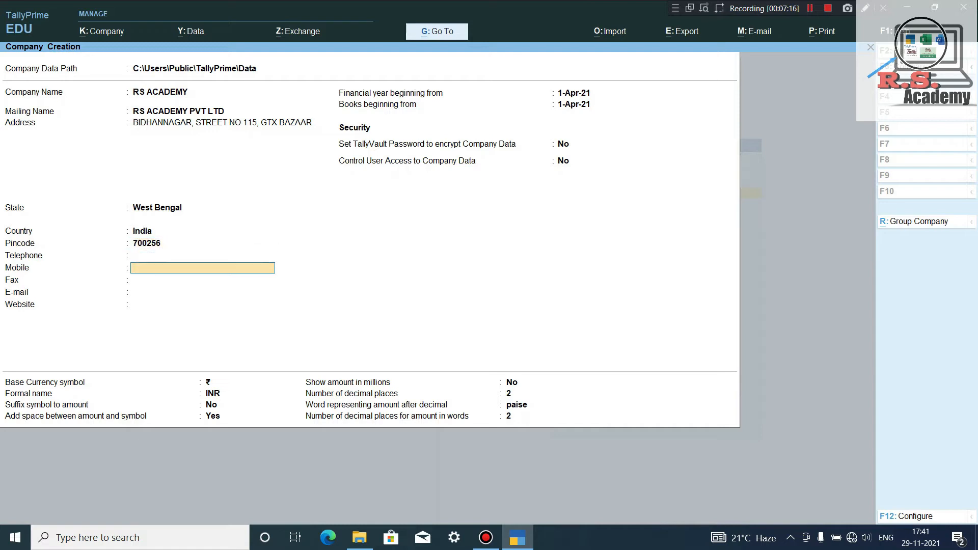
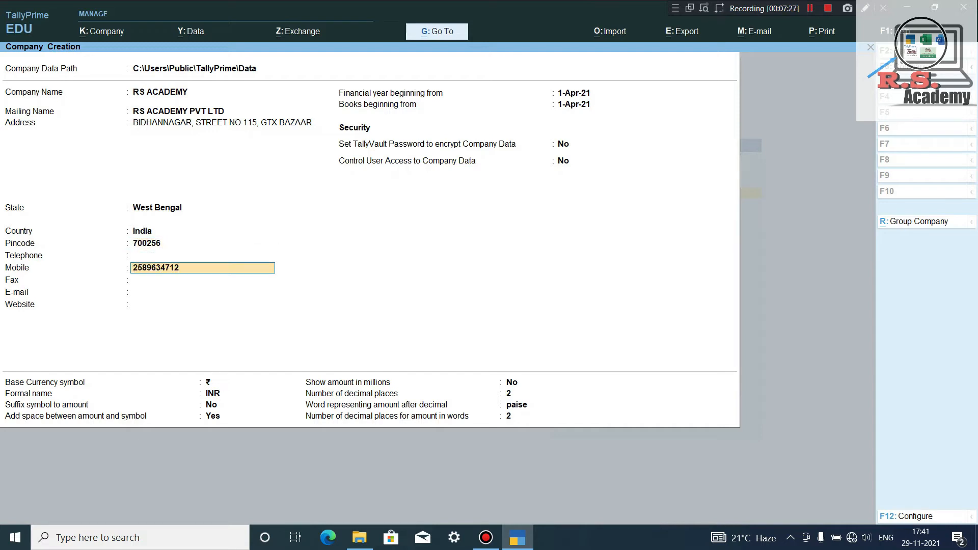
key(Return)
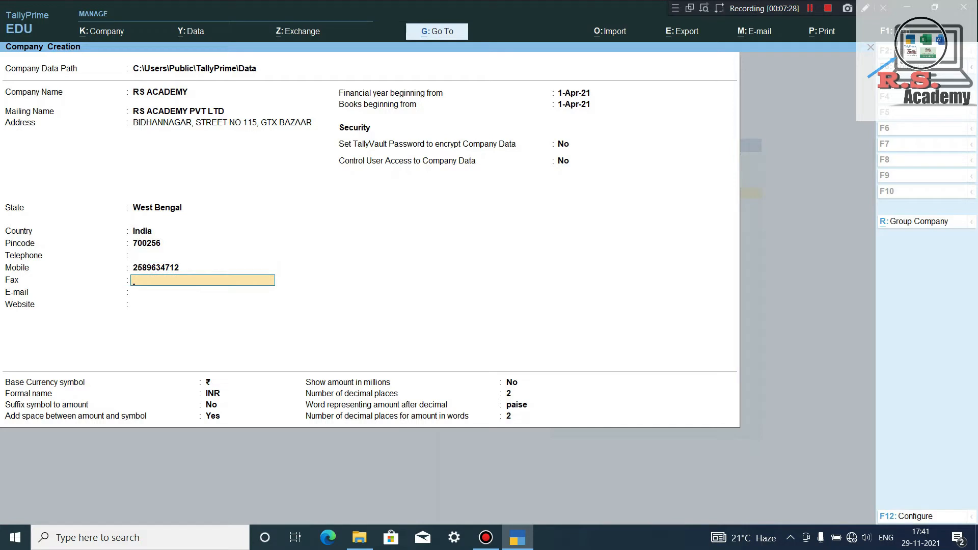
key(Return)
key(Return)
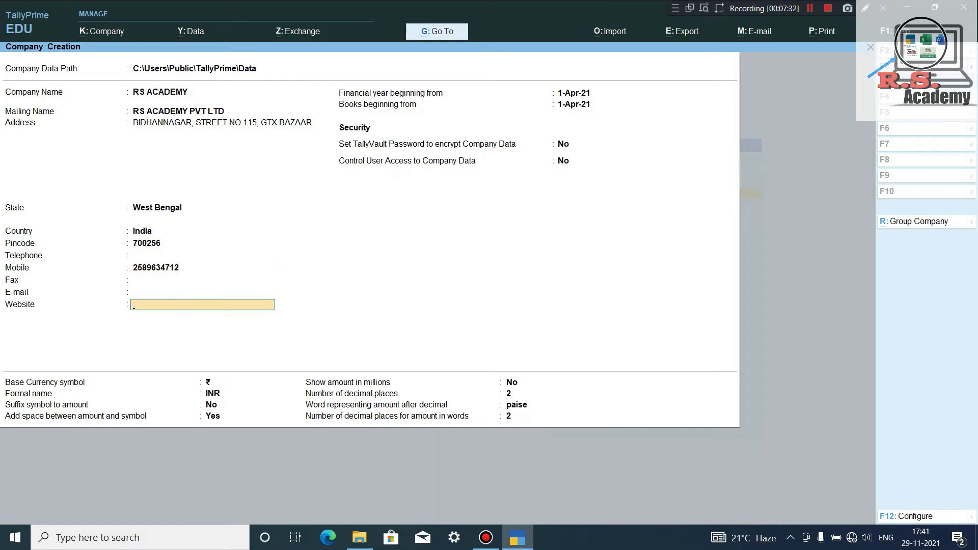
key(Return)
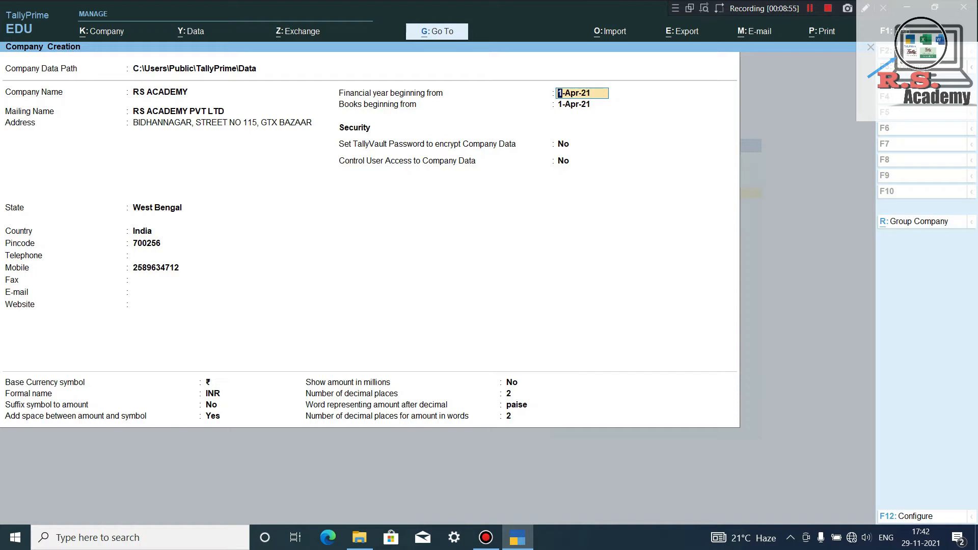
key(Return)
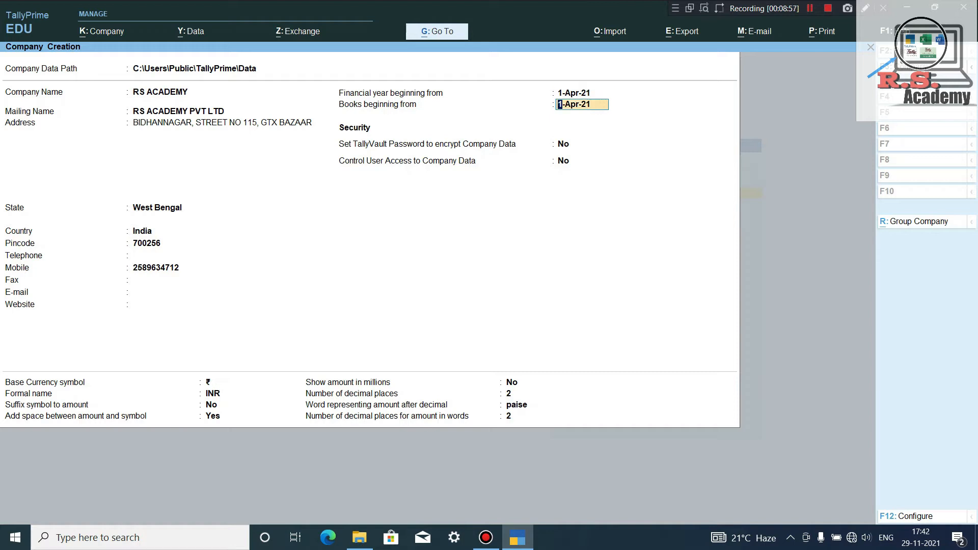
key(BackSpace)
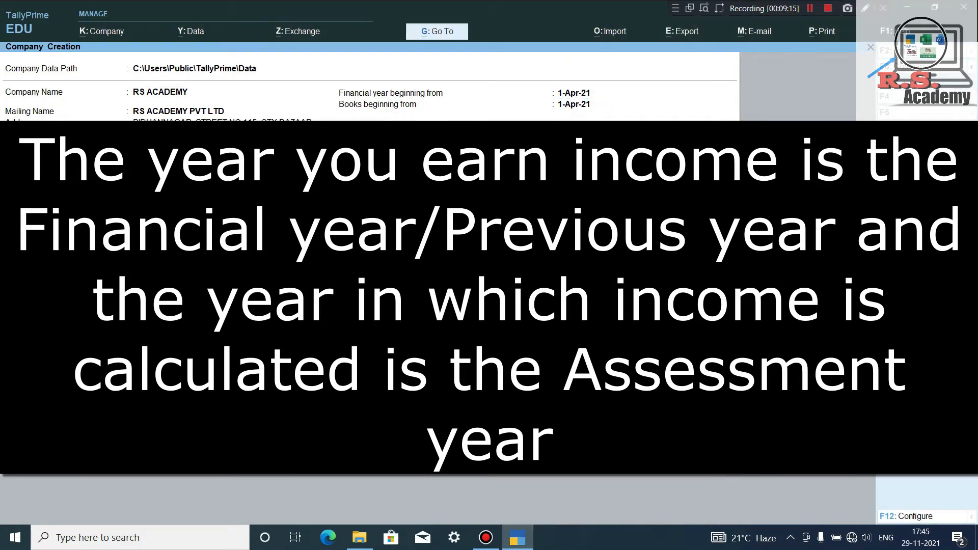
key(BackSpace)
key(BackSpace)
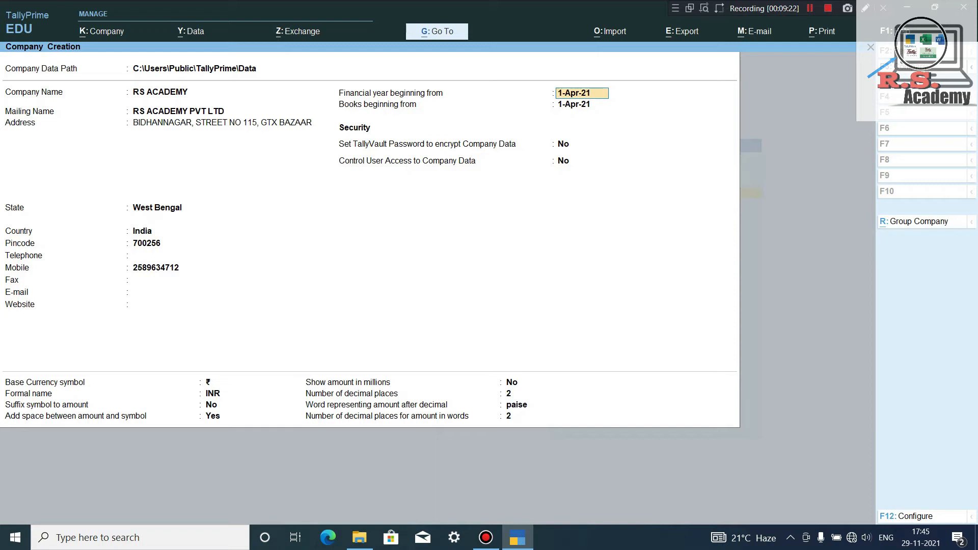
key(Return)
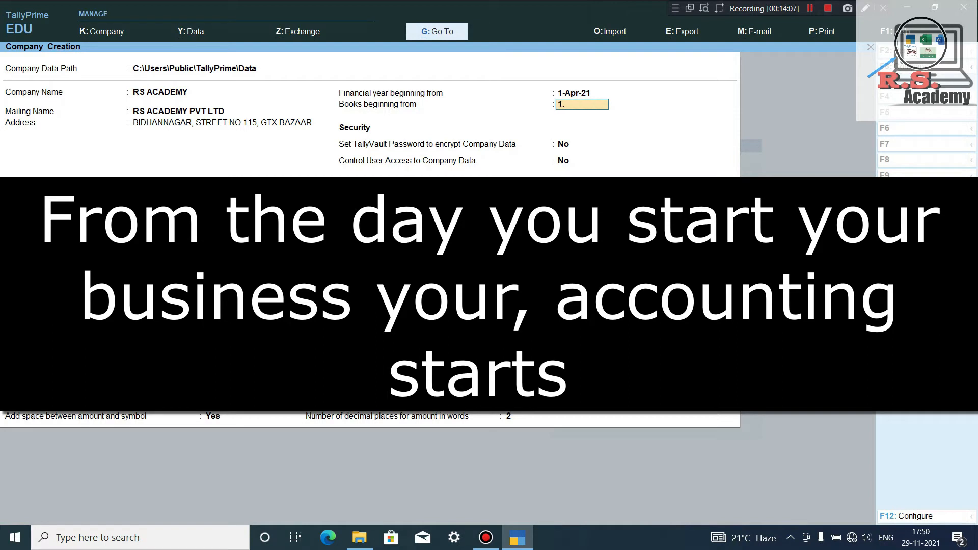
Set Books beginning from to 1-Aug-21.
text(8)
key(Return)
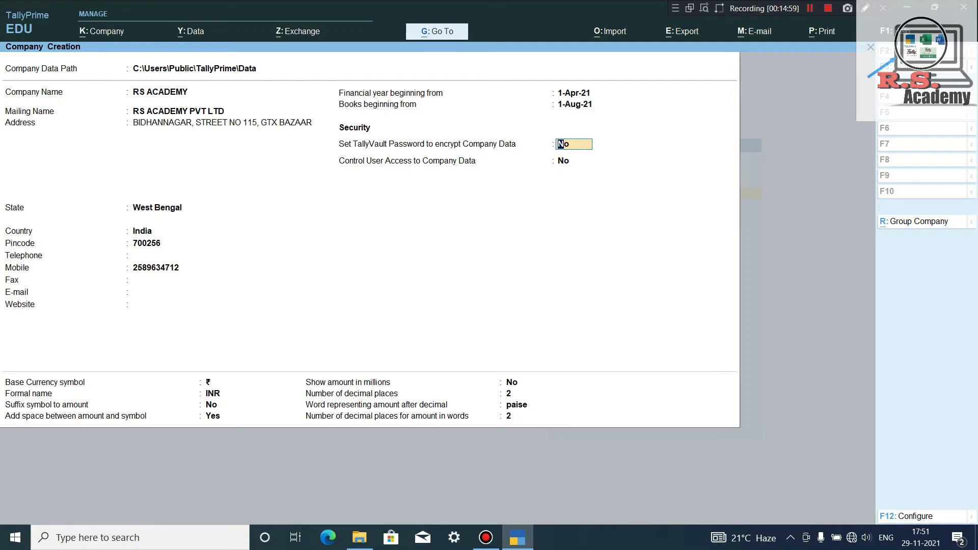
Turn TallyVault encryption to Yes, then enter and confirm the vault password.
key(y)
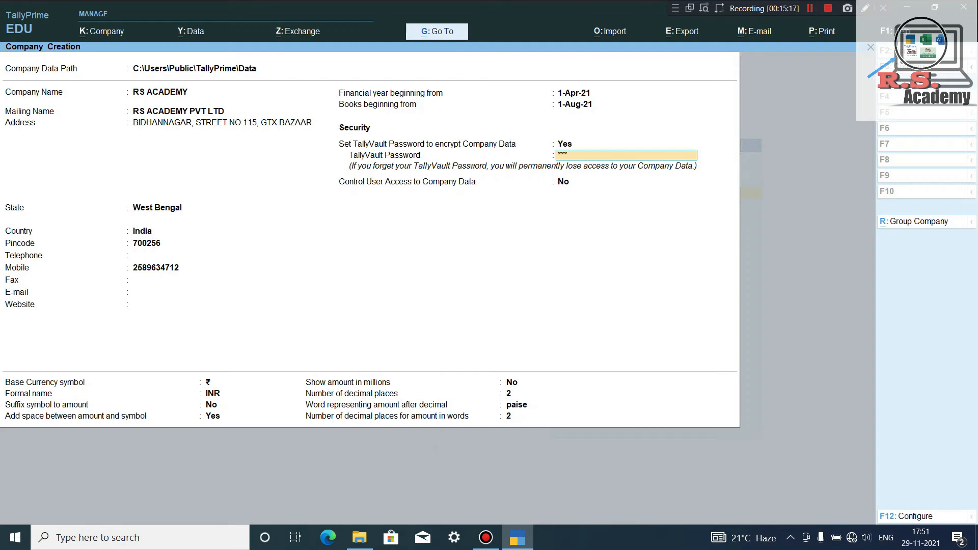
text(*)
key(Return)
text(**)
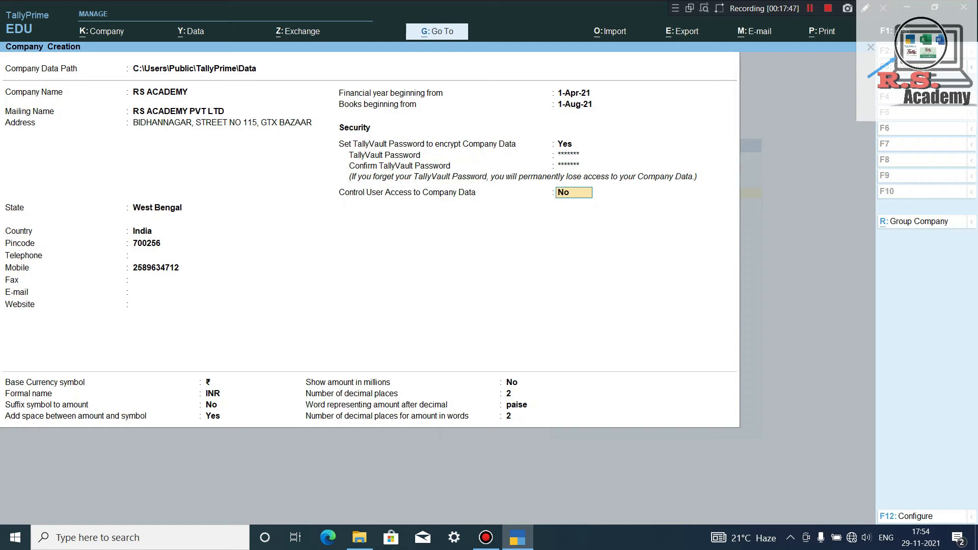
Enable user access control, entering an administrator username and a confirmed password, then dismiss the warning.
text(y)
key(Return)
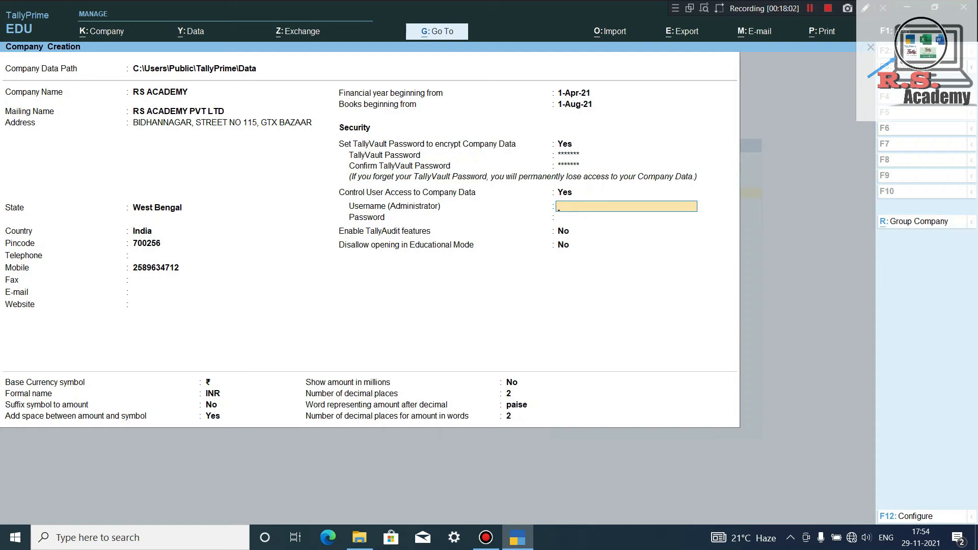
text(RS K)
key(Return)
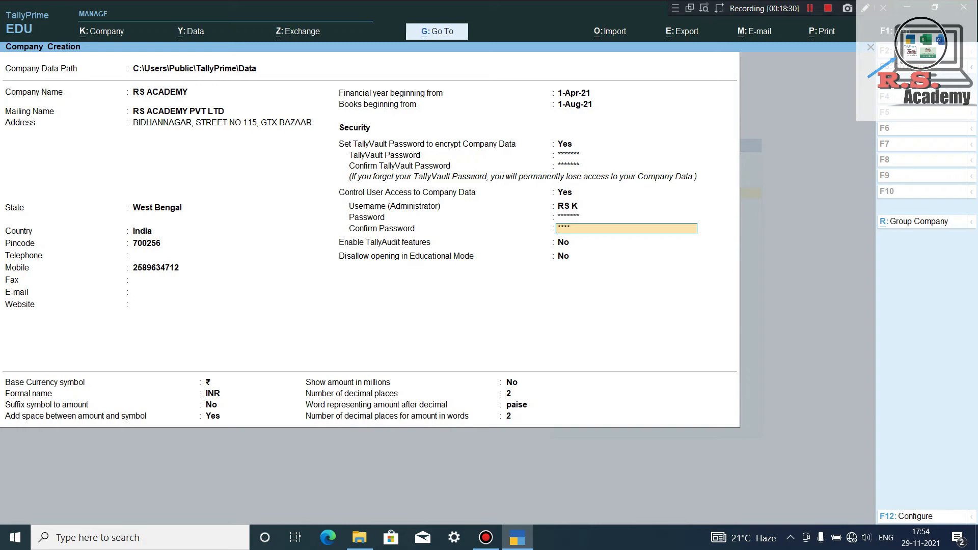
text(***)
key(Return)
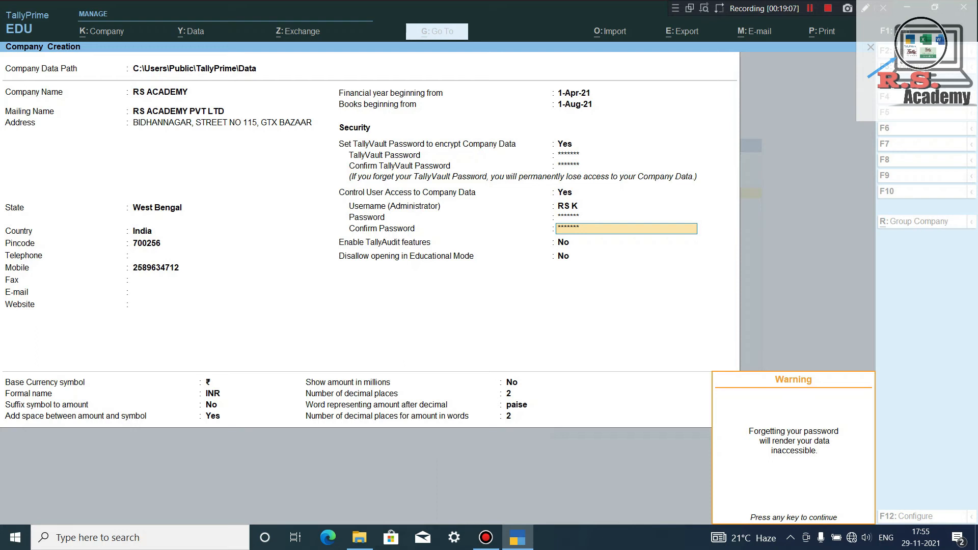
key(Return)
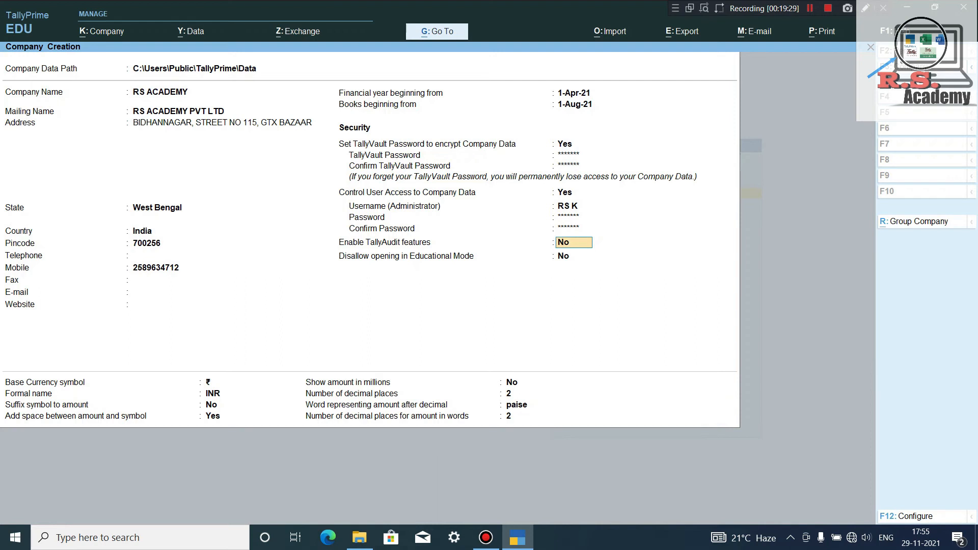
Keep Enable TallyAudit features and Disallow opening in Educational Mode both at No.
key(Return)
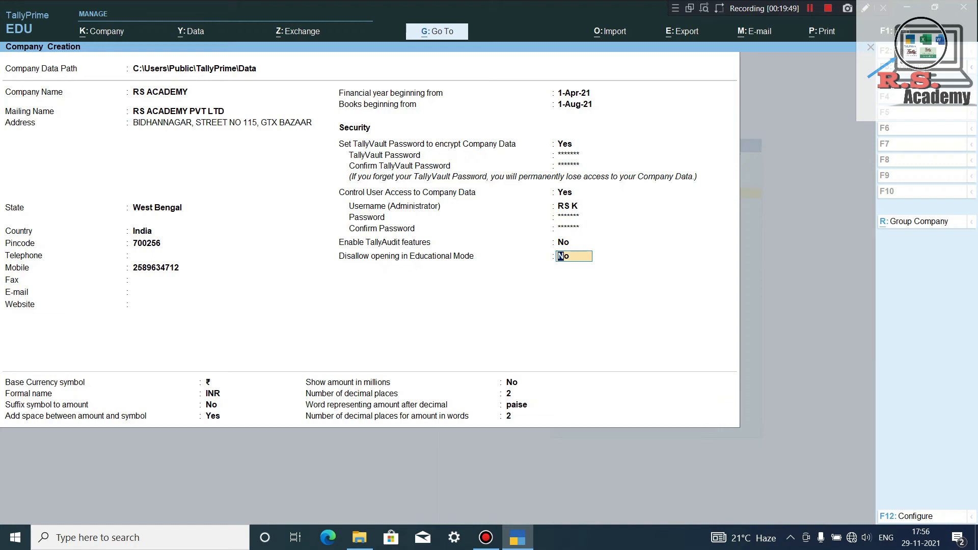
key(Return)
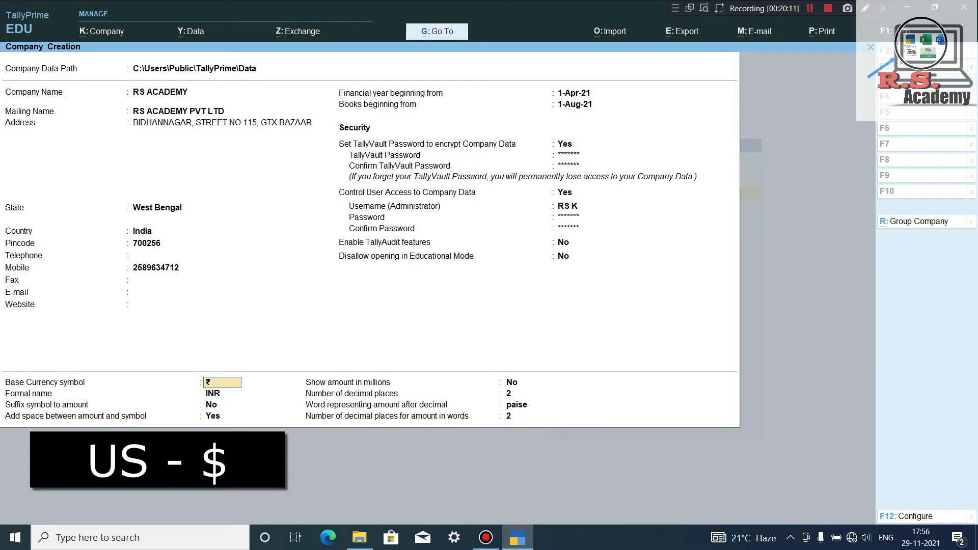
Accept the default base currency ₹ (INR), 2 decimal places and 'paise', reaching the Accept prompt.
key(Return)
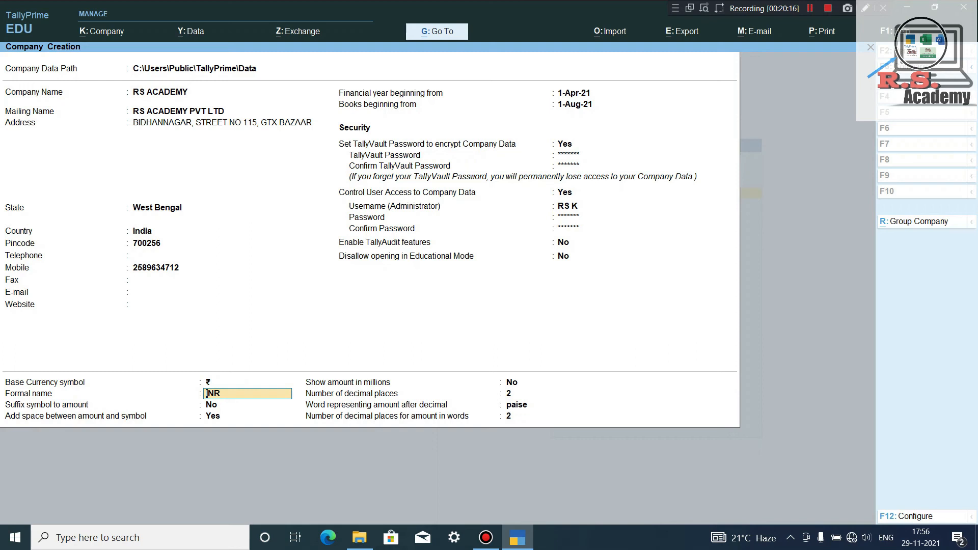
key(Return)
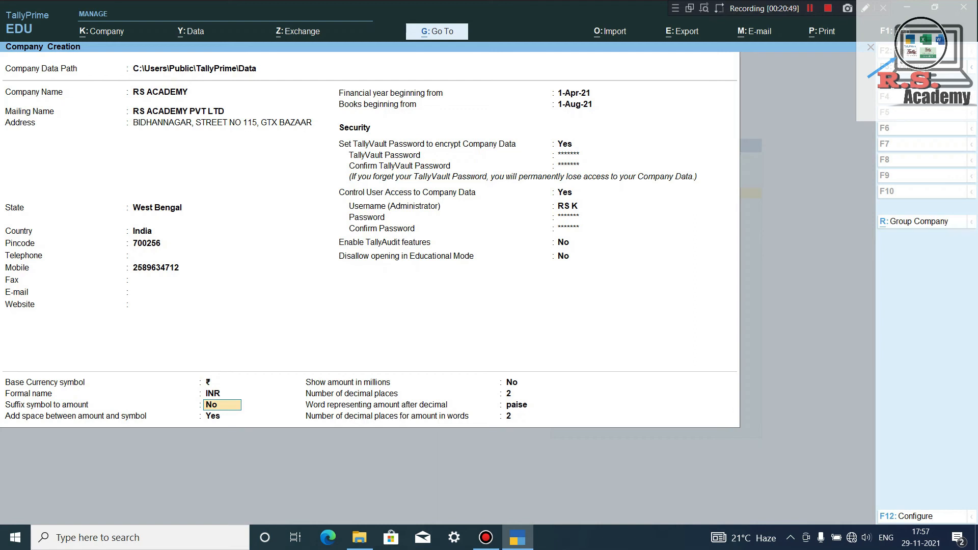
key(Return)
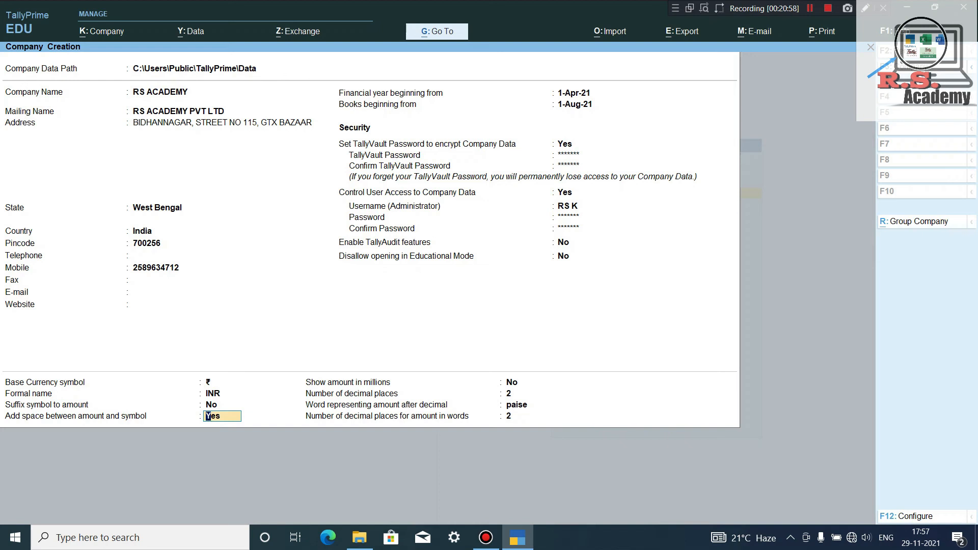
key(Return)
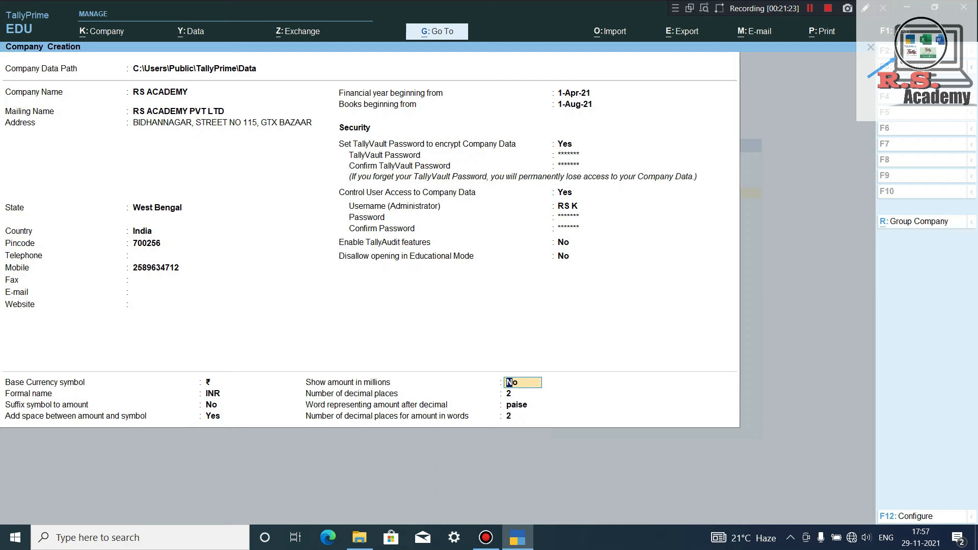
key(Return)
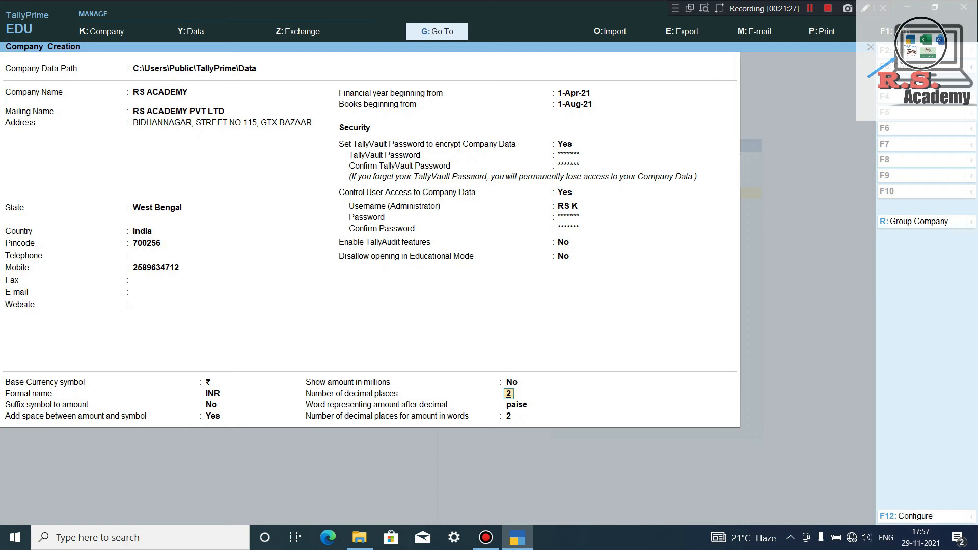
key(Return)
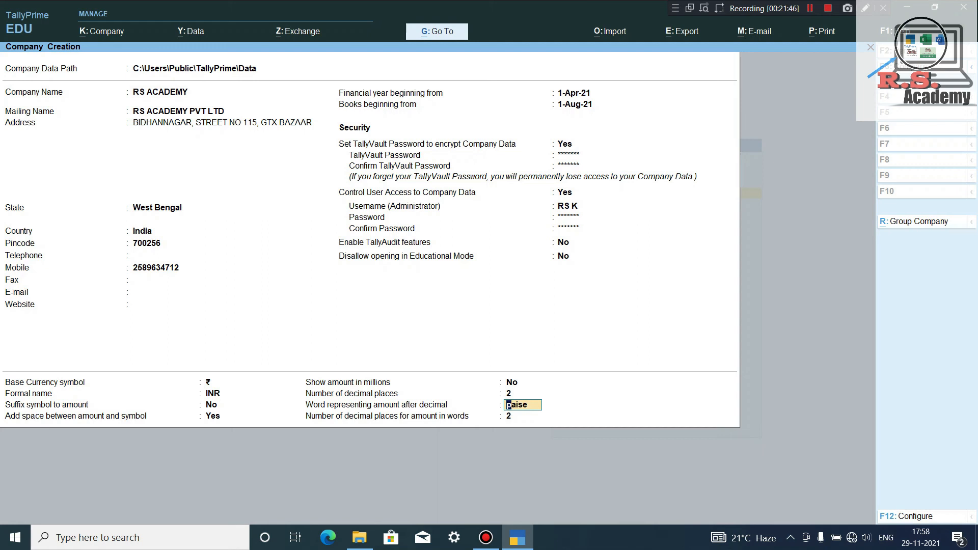
key(Return)
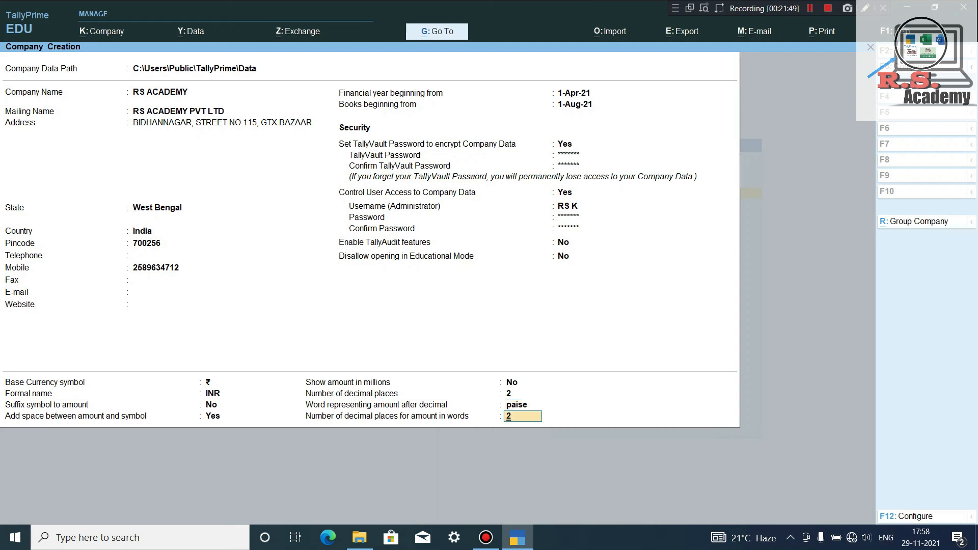
key(Return)
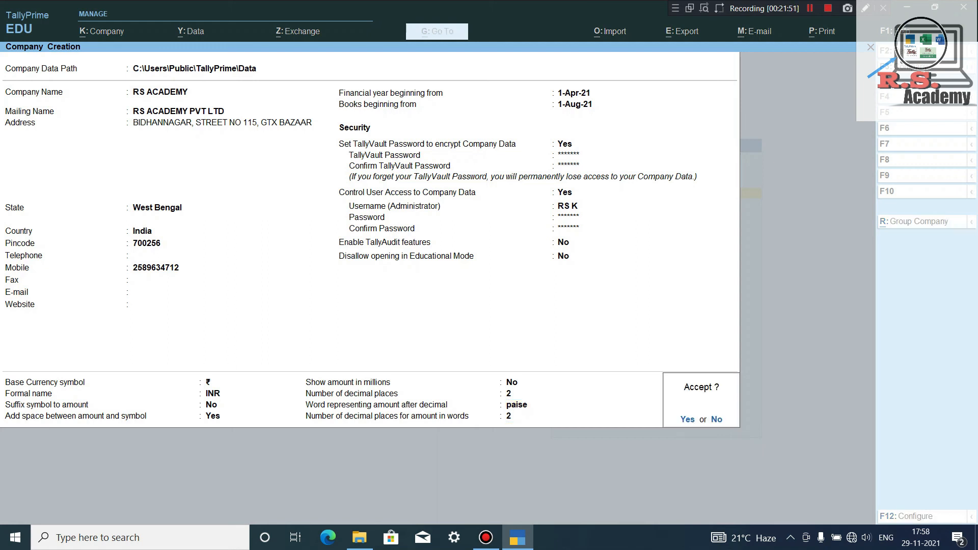
Save the RS ACADEMY company and unlock it by entering its TallyVault password.
key(Return)
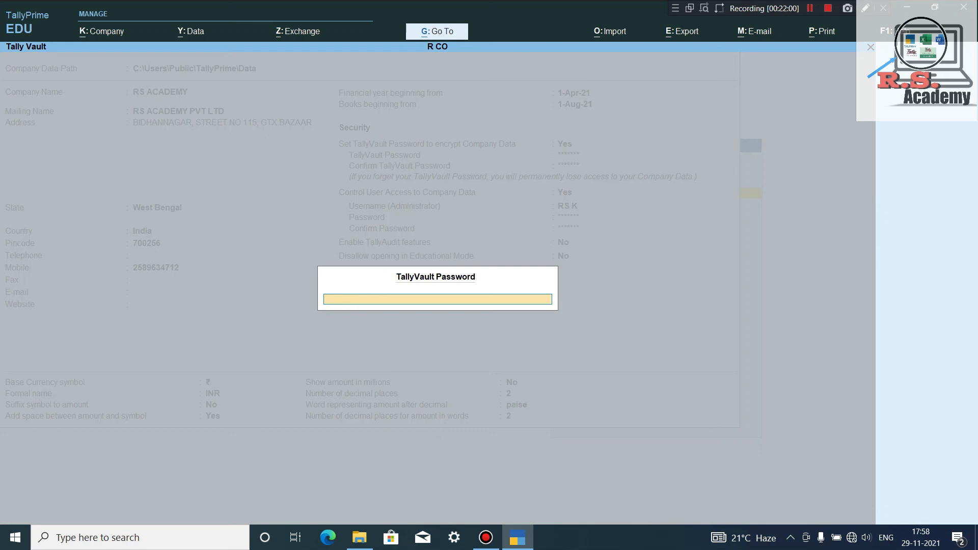
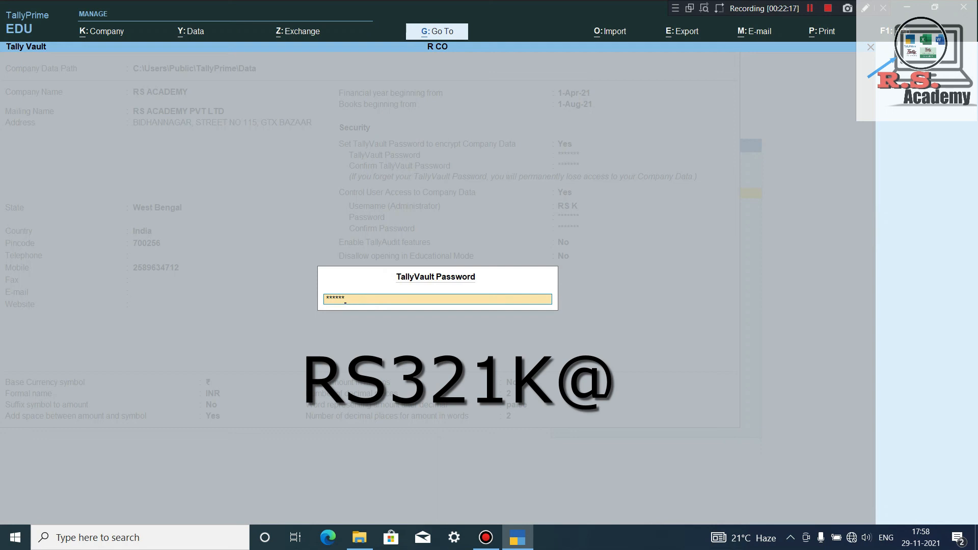
key(Return)
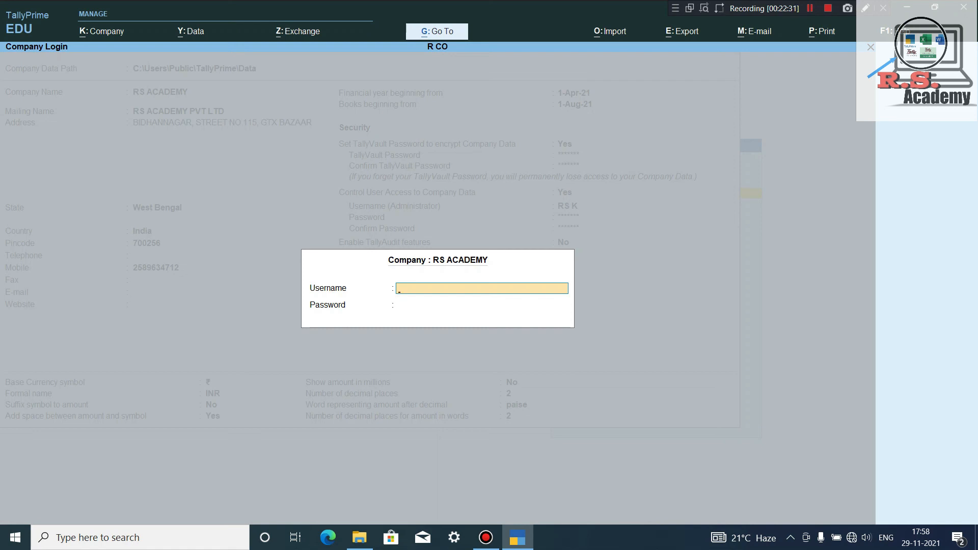
Log in to RS ACADEMY with the administrator username and password to reach Company Features.
key(Return)
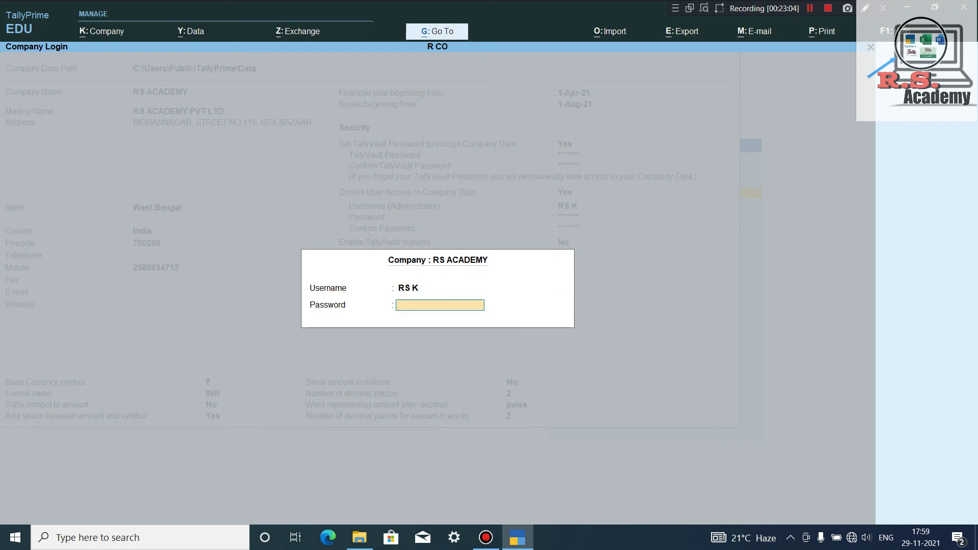
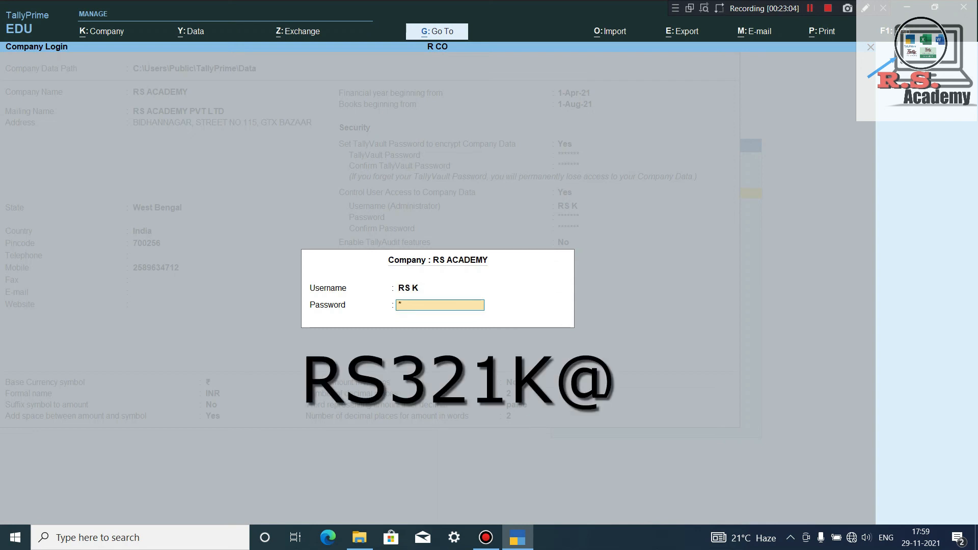
key(Return)
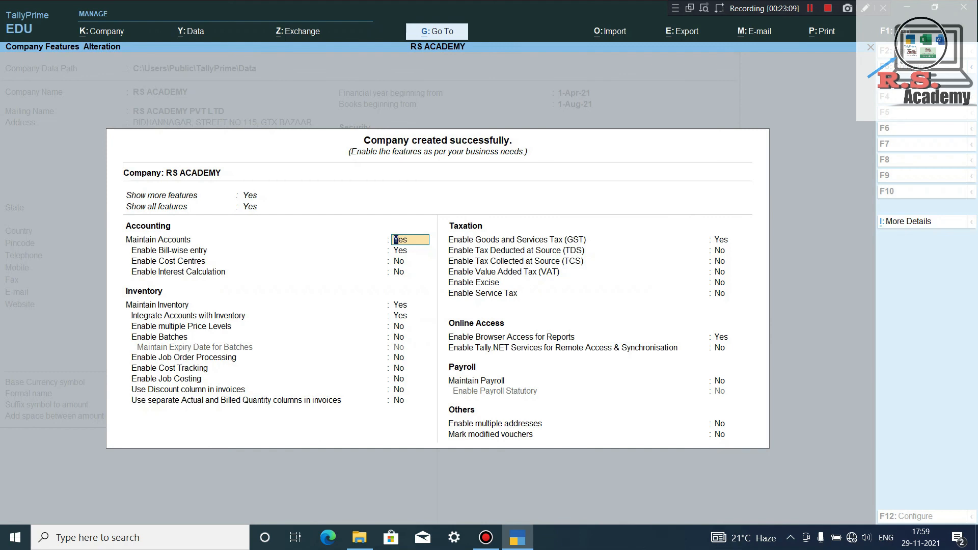